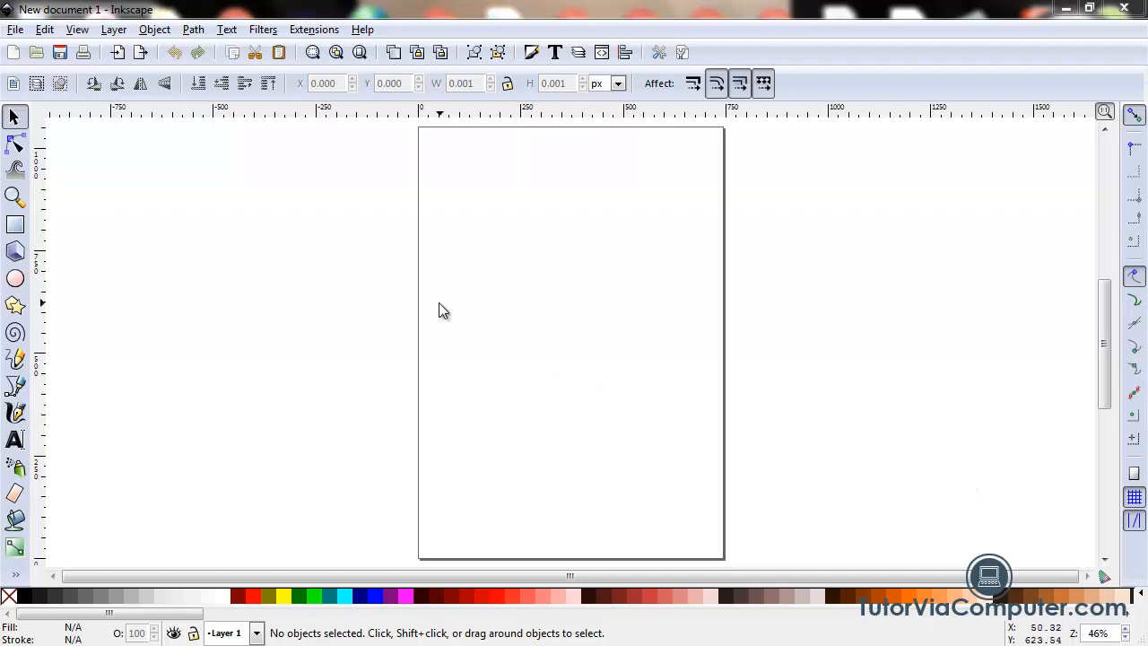
# Set both the document's default units and its custom page size units to px in the document properties.
pyautogui.click(16, 30)
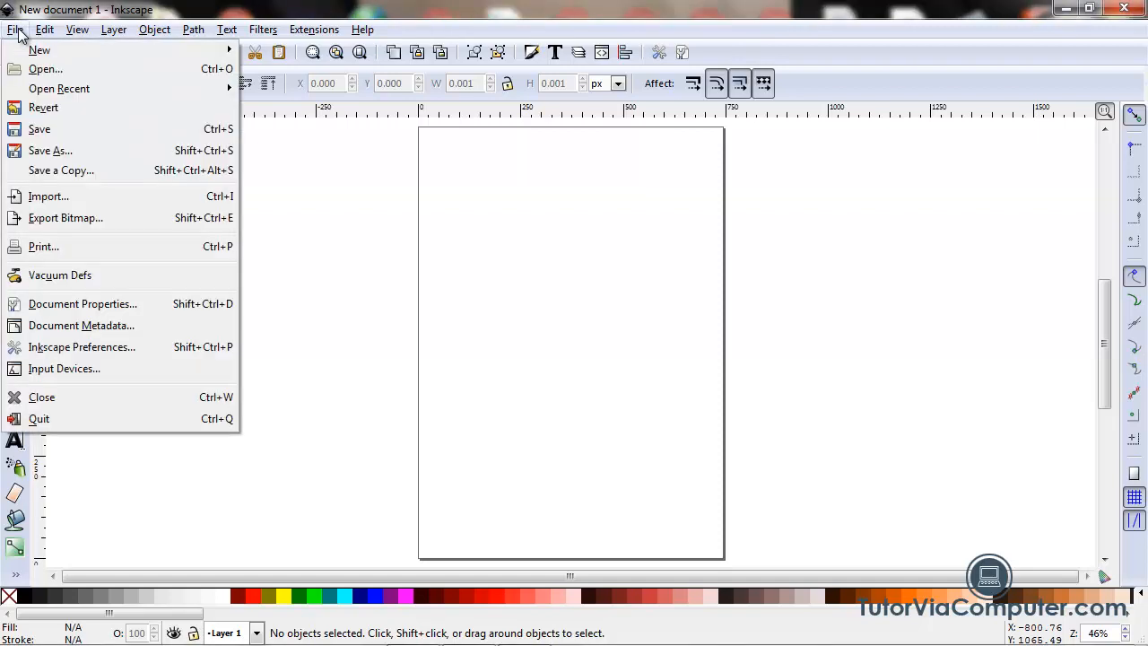
pyautogui.click(93, 303)
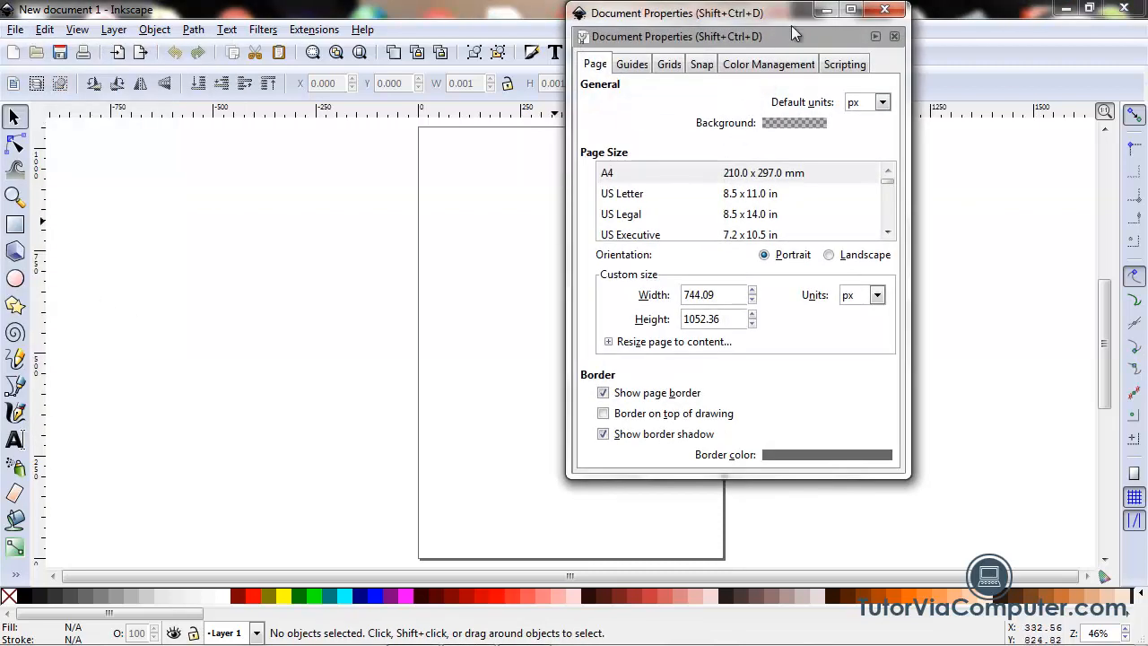
pyautogui.moveTo(786, 16); pyautogui.dragTo(603, 115)
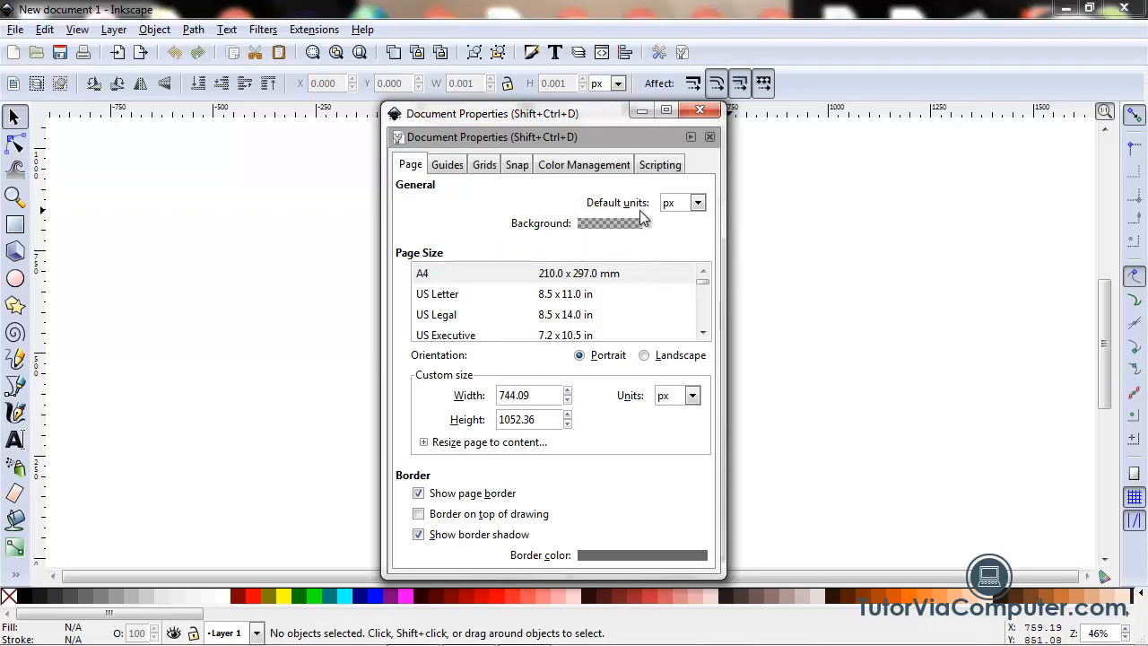
pyautogui.click(697, 204)
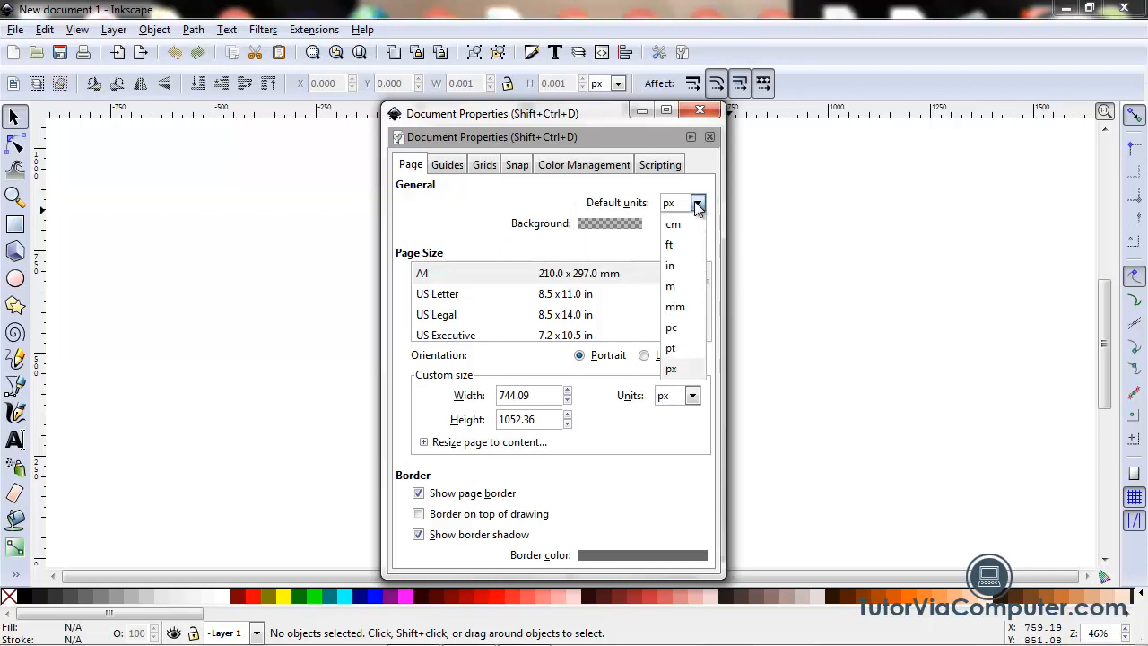
pyautogui.click(671, 371)
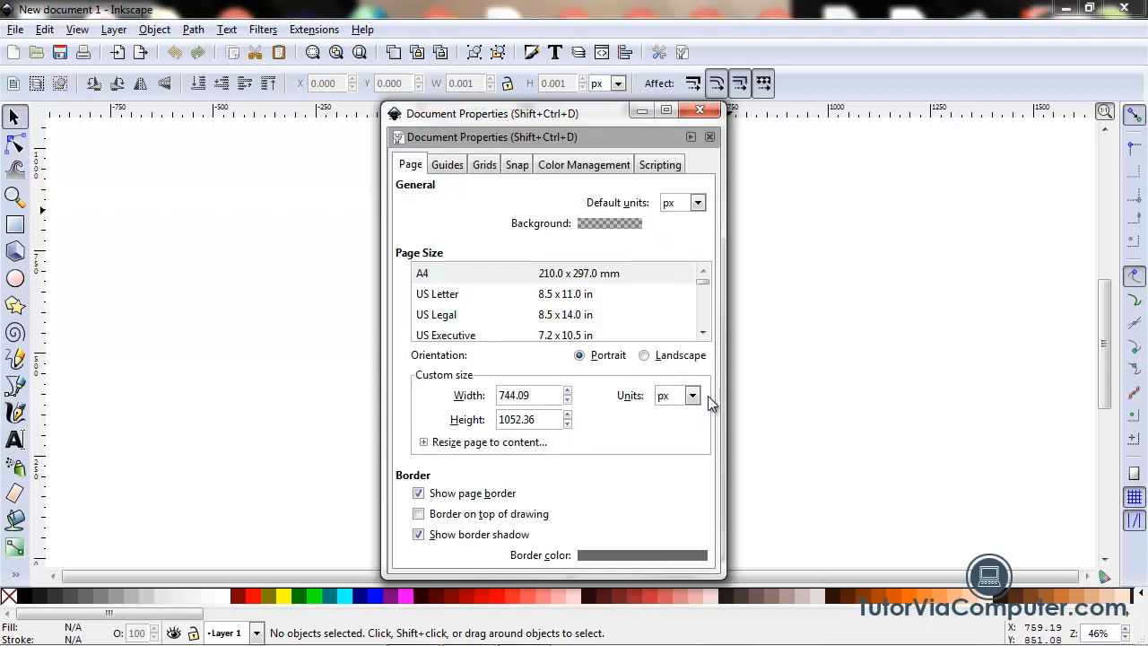
pyautogui.click(692, 396)
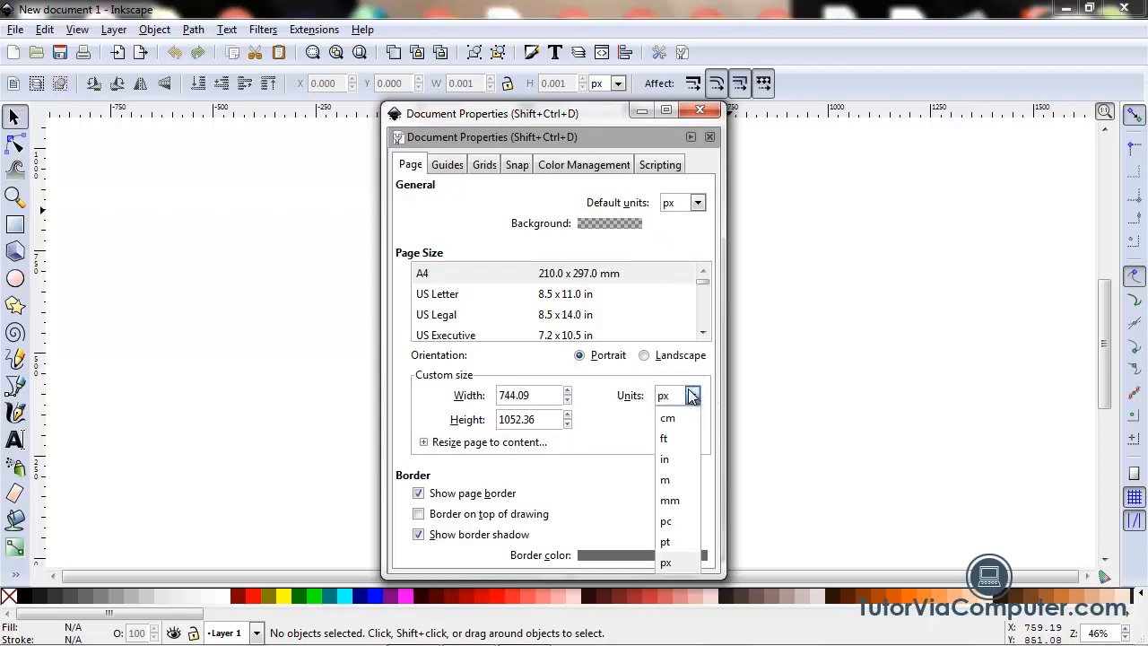
pyautogui.click(676, 565)
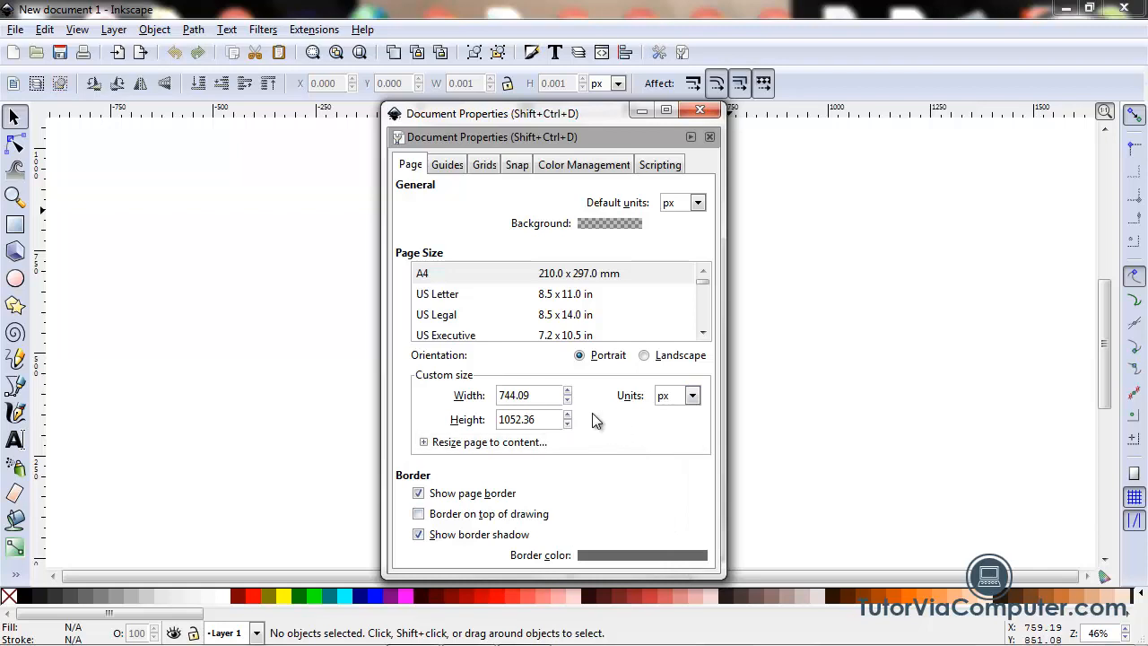
# Set the custom page size to 800 px wide and 800 px high.
pyautogui.click(533, 394)
pyautogui.moveTo(533, 395); pyautogui.dragTo(495, 395)
pyautogui.write('800')
pyautogui.press('Tab')
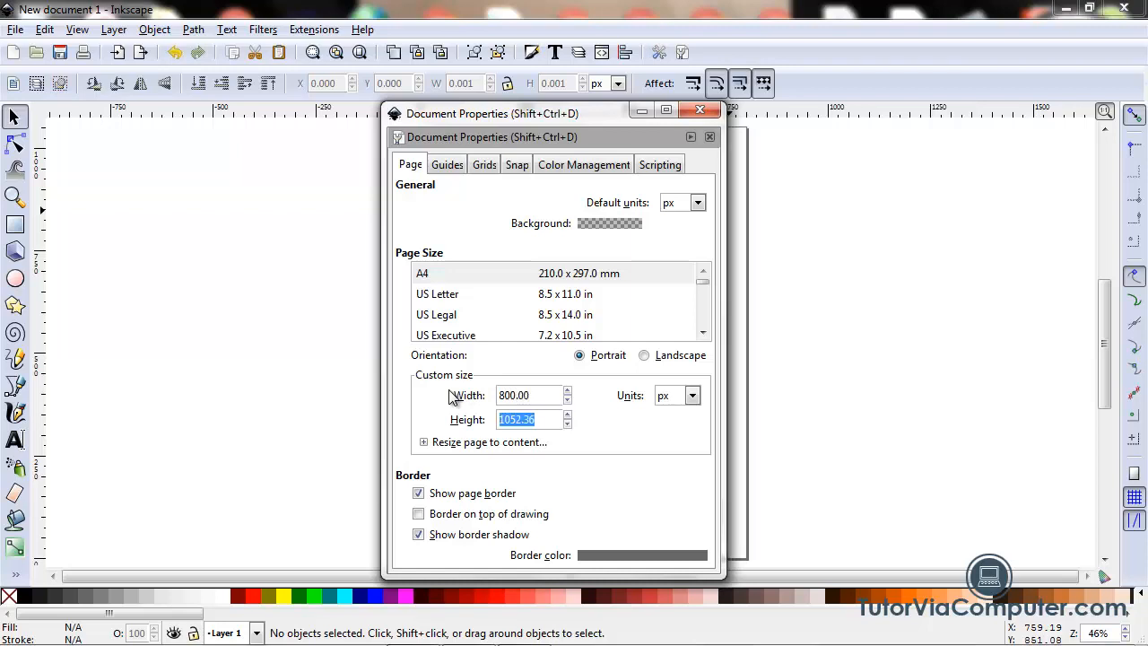
pyautogui.write('800')
pyautogui.press('Tab')
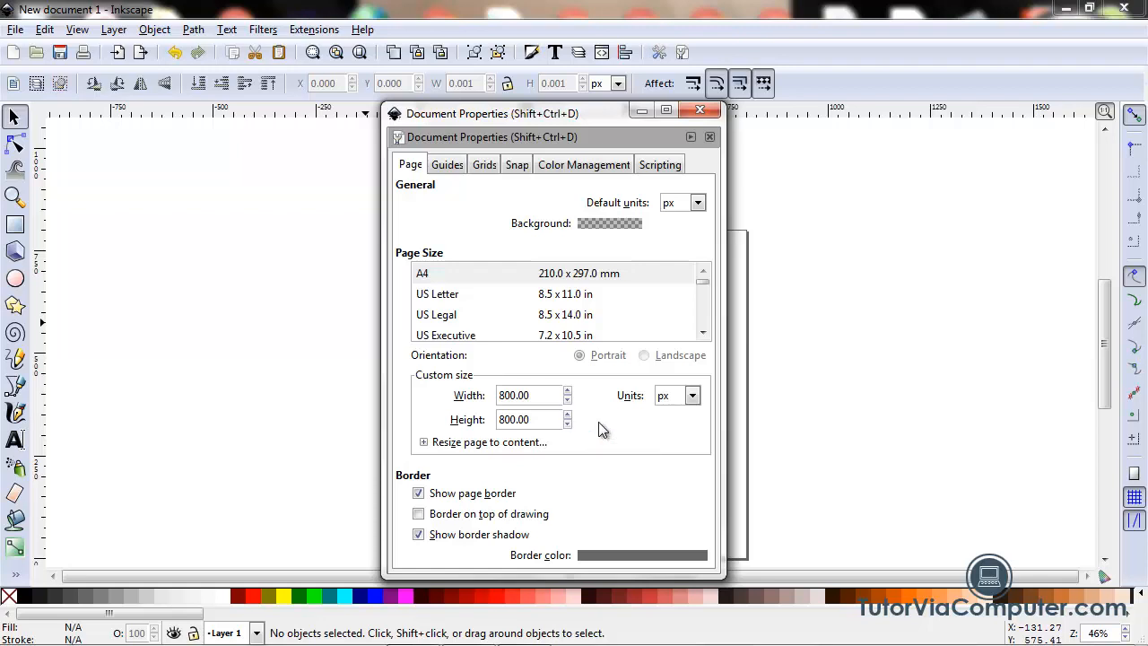
# Create a new rectangular grid for the document with X and Y spacing of 20 px.
pyautogui.click(488, 169)
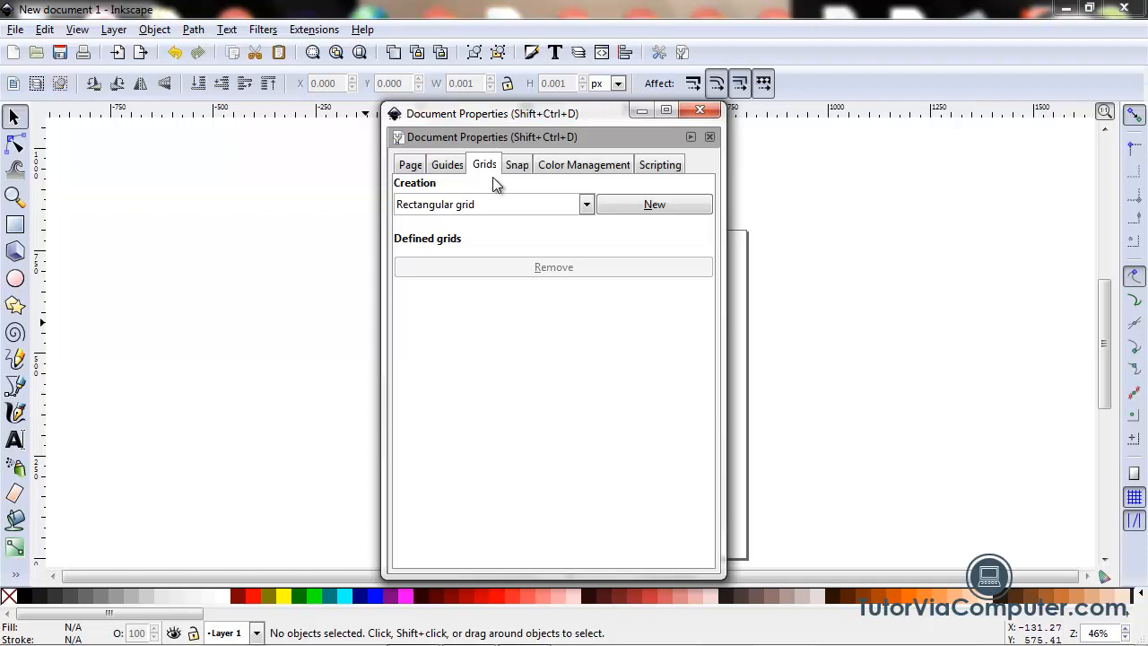
pyautogui.click(665, 209)
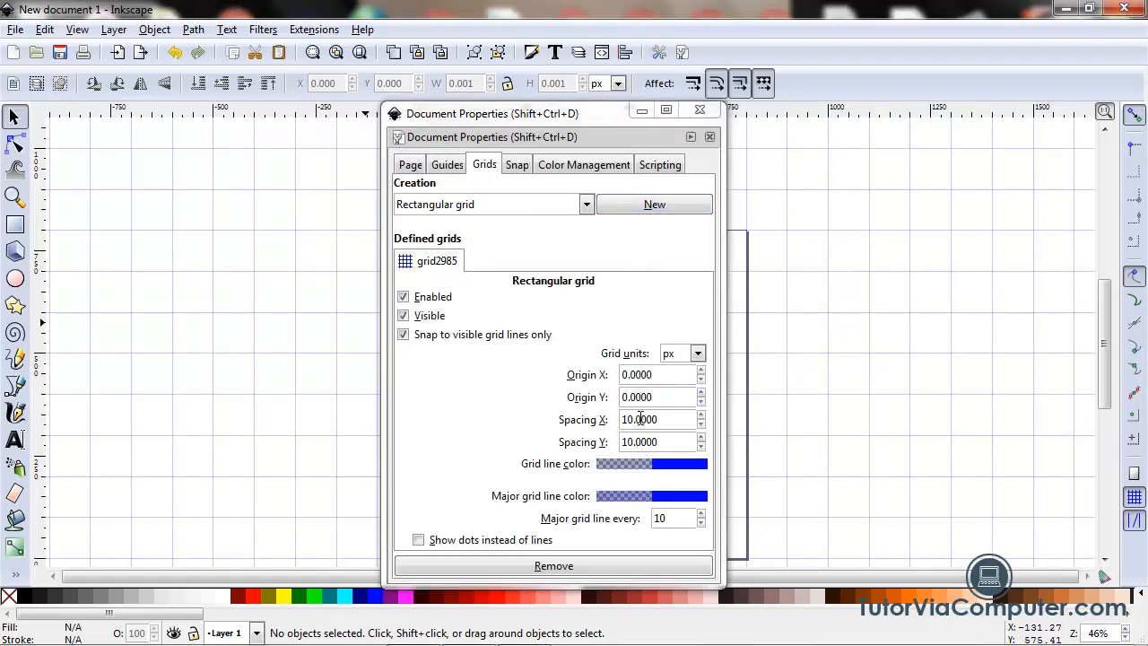
pyautogui.moveTo(660, 419); pyautogui.dragTo(529, 419)
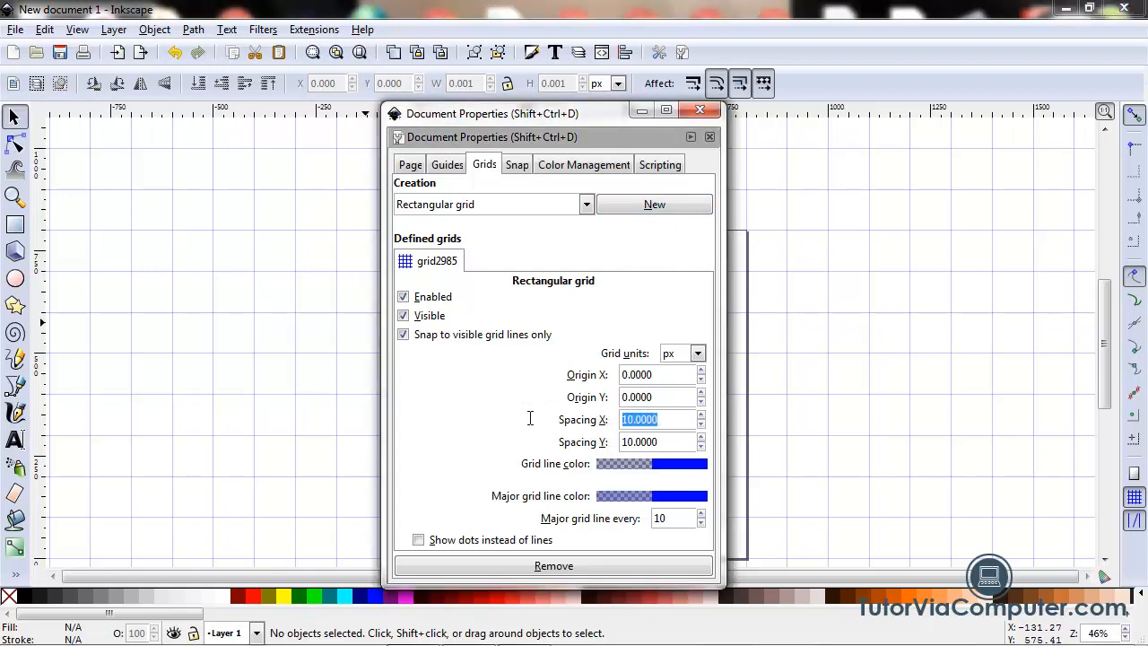
pyautogui.write('20')
pyautogui.press('Tab')
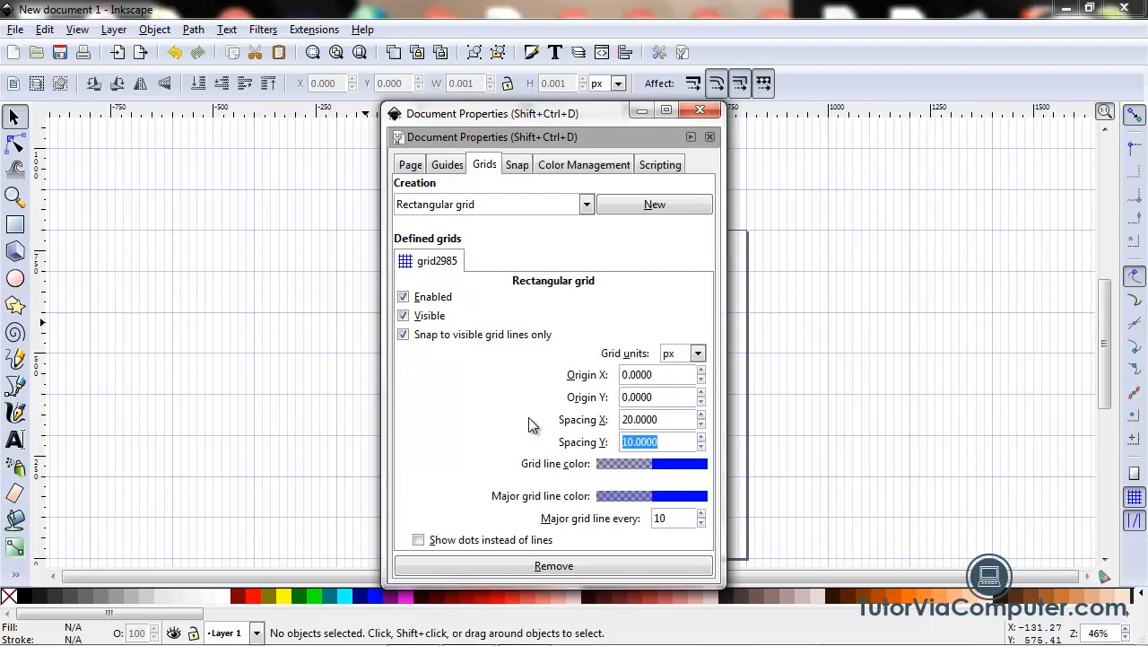
pyautogui.write('20')
pyautogui.press('Tab')
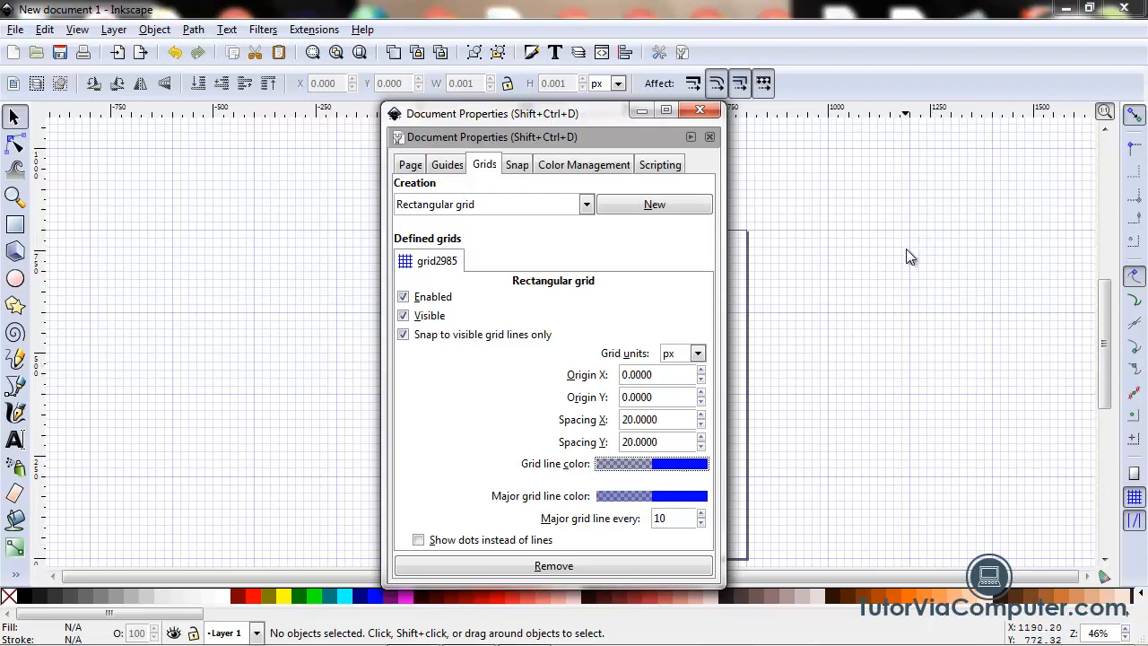
# Set a major grid line every 5 lines and close the document properties.
pyautogui.click(674, 519)
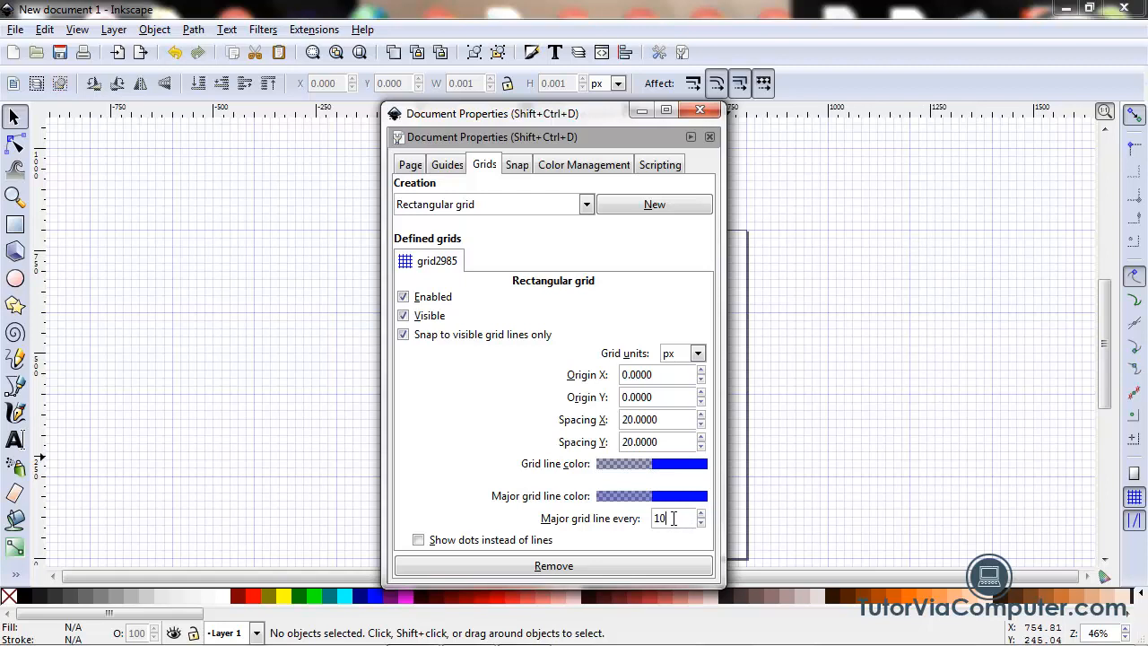
pyautogui.moveTo(673, 518); pyautogui.dragTo(649, 524)
pyautogui.write('5')
pyautogui.press('Tab')
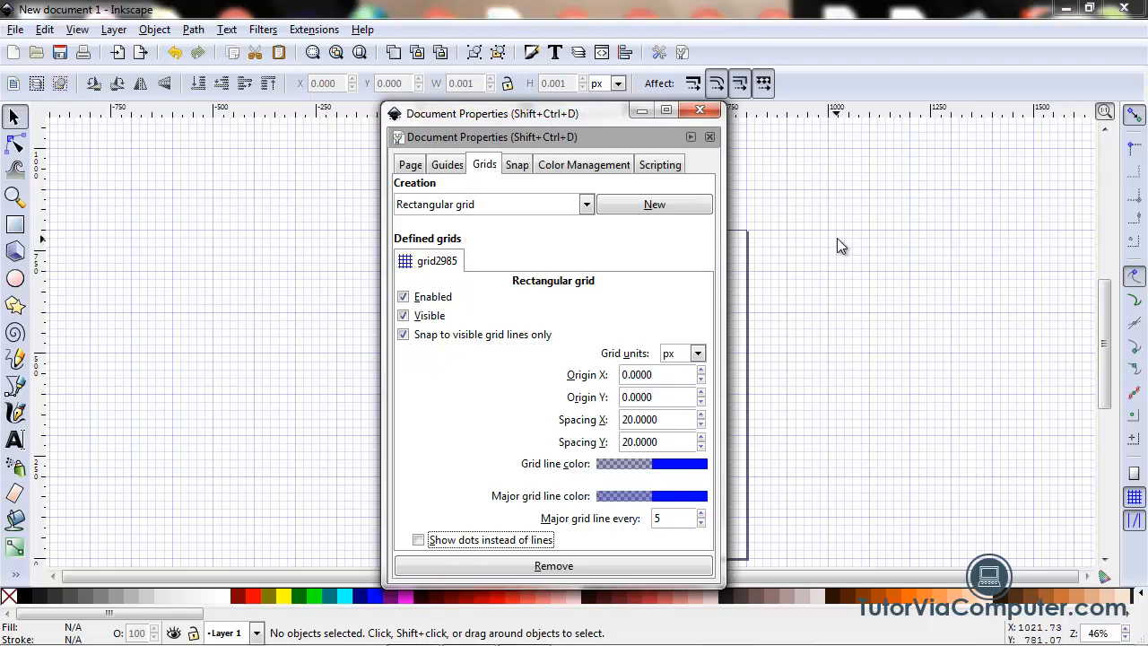
pyautogui.click(700, 111)
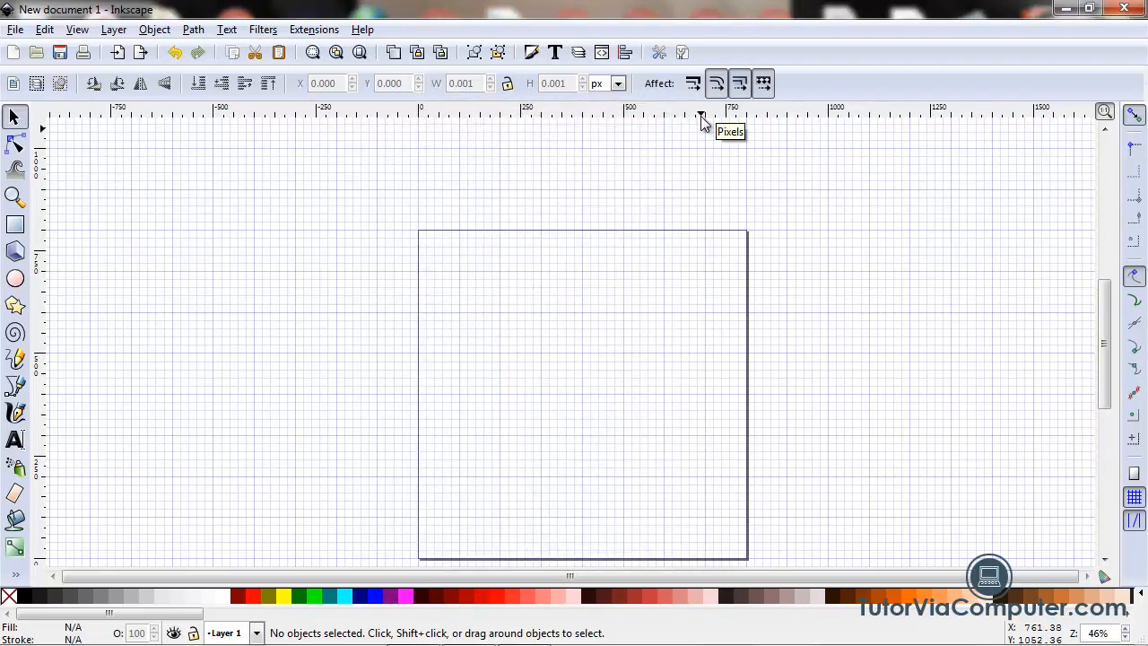
# Draw a 100 × 100 px square snapped to the page's upper-left corner and fill it with black.
pyautogui.click(359, 53)
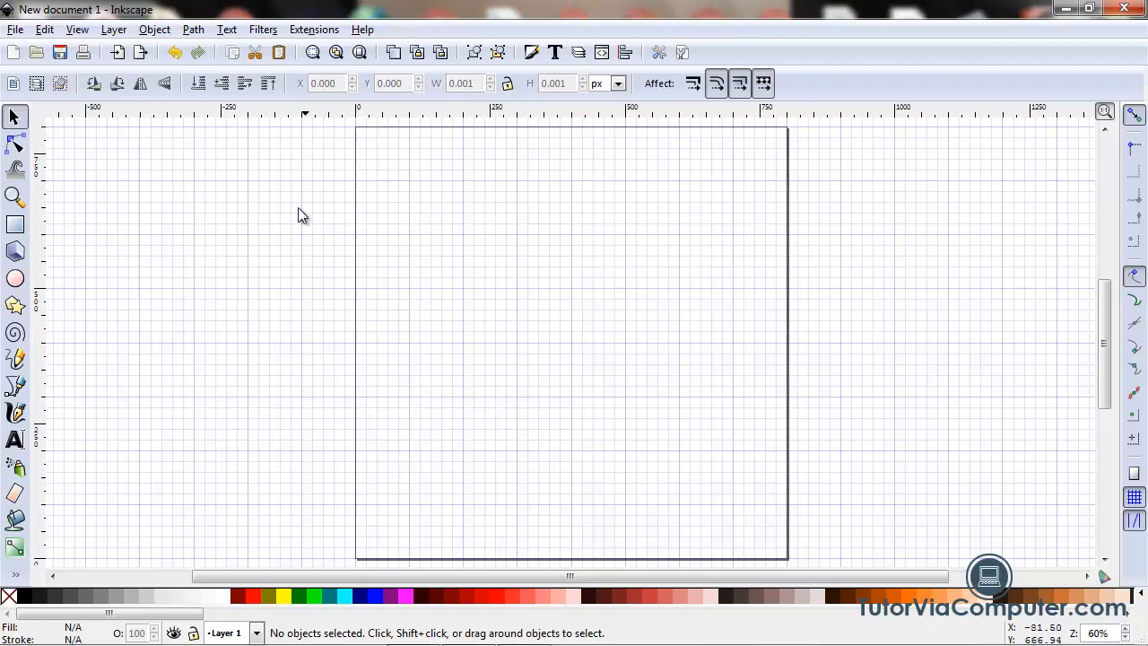
pyautogui.click(15, 226)
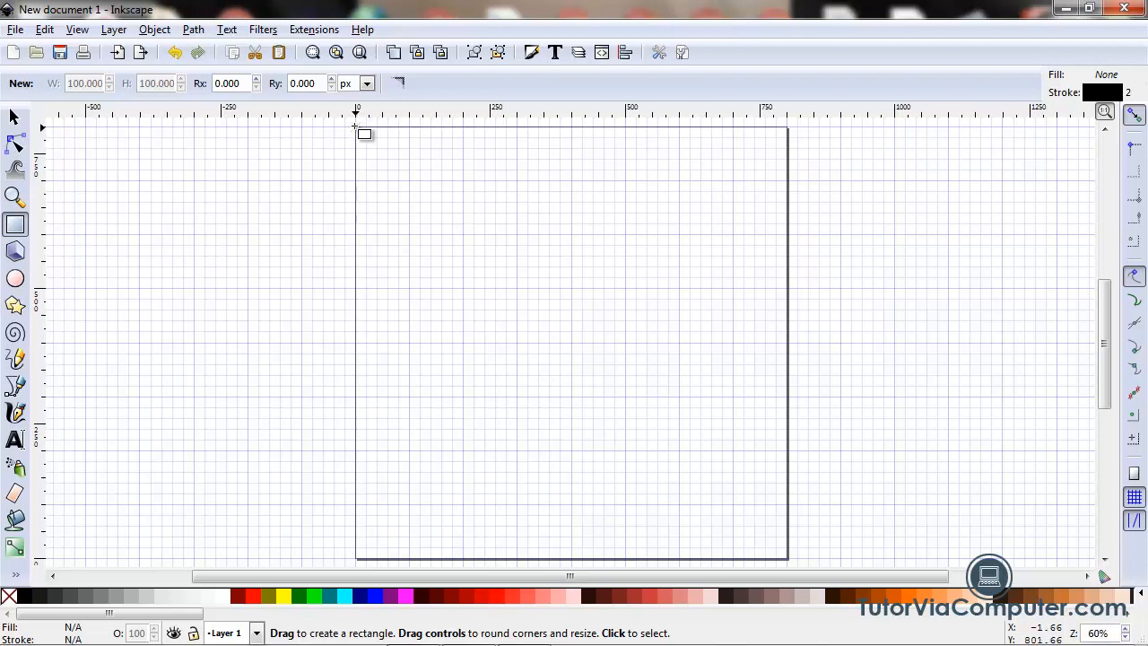
pyautogui.moveTo(356, 126); pyautogui.dragTo(411, 181)
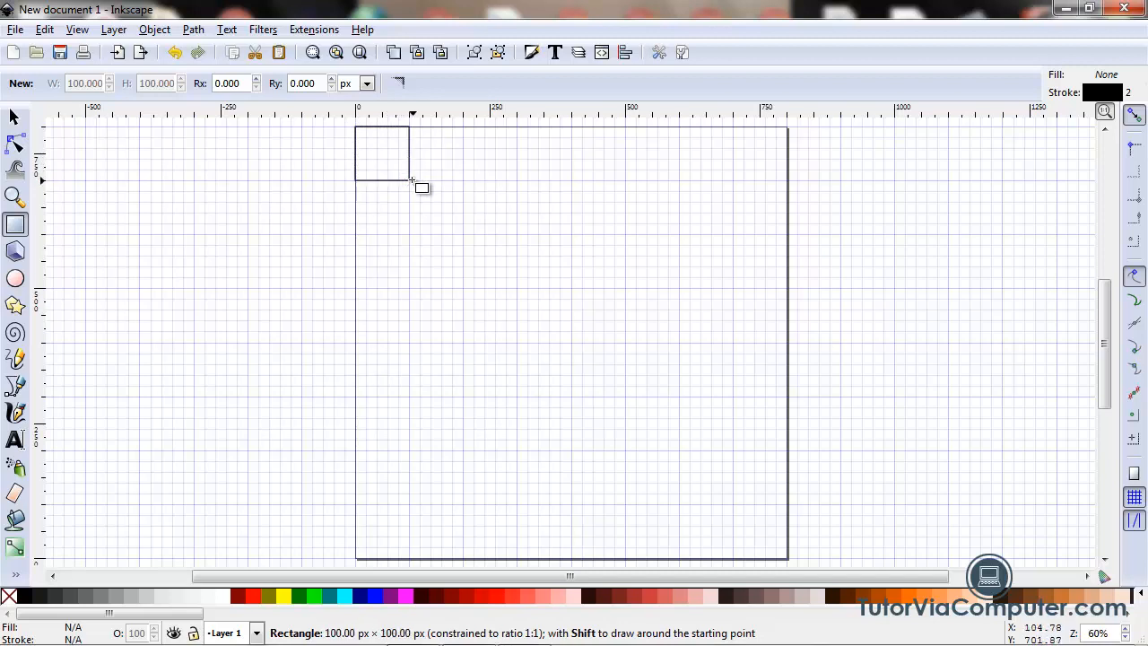
pyautogui.moveTo(411, 182); pyautogui.dragTo(411, 182)
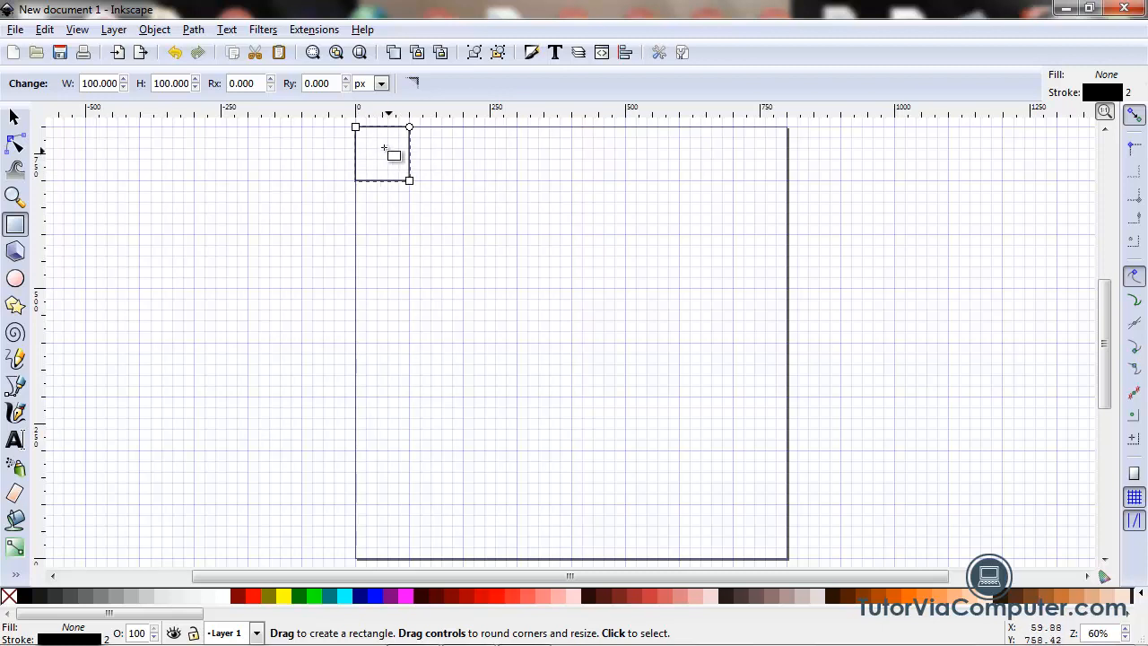
pyautogui.click(25, 601)
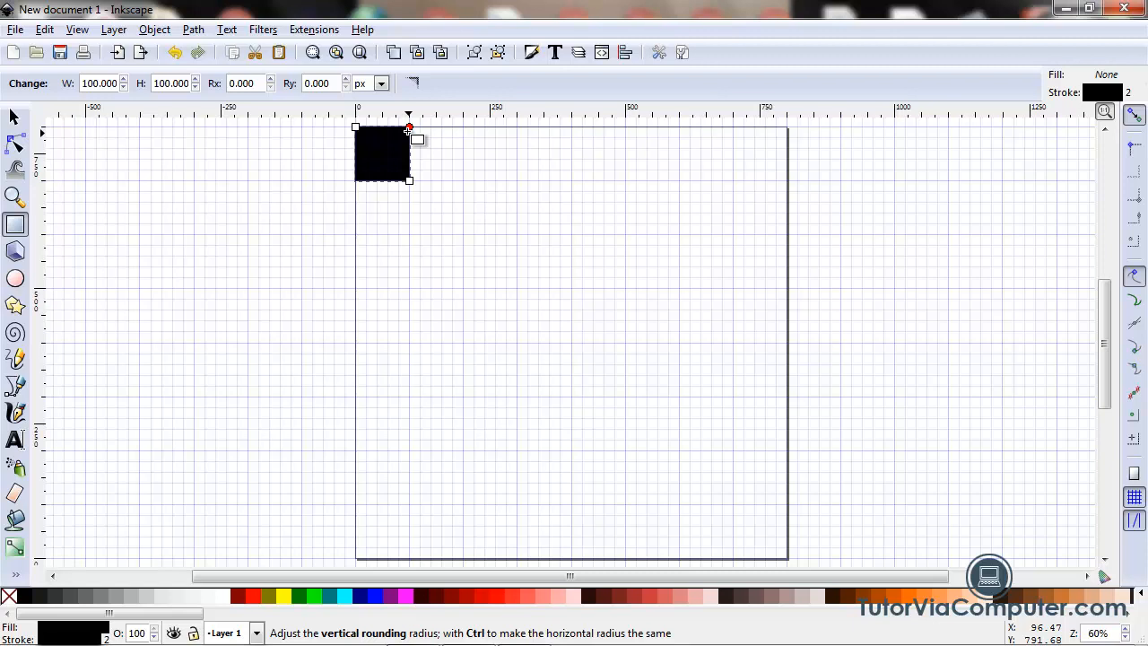
pyautogui.moveTo(408, 128); pyautogui.dragTo(387, 142)
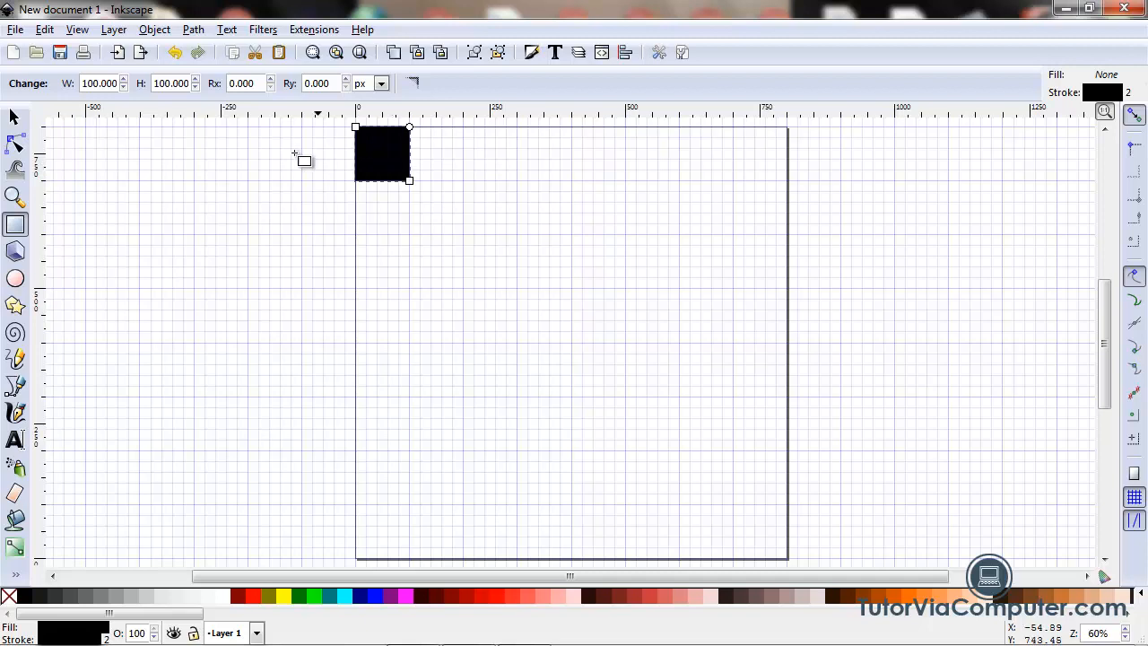
# Duplicate the black square and move the copy 100 px right and 100 px down, so the two touch at a corner.
pyautogui.click(14, 118)
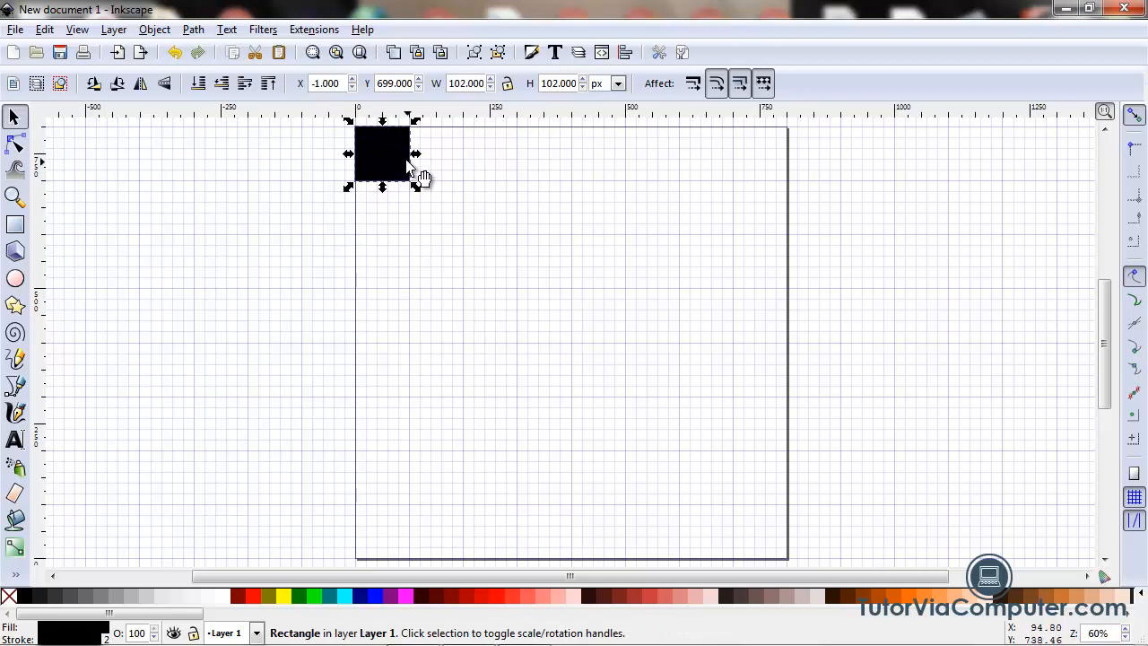
pyautogui.click(49, 33)
pyautogui.click(49, 32)
pyautogui.click(49, 32)
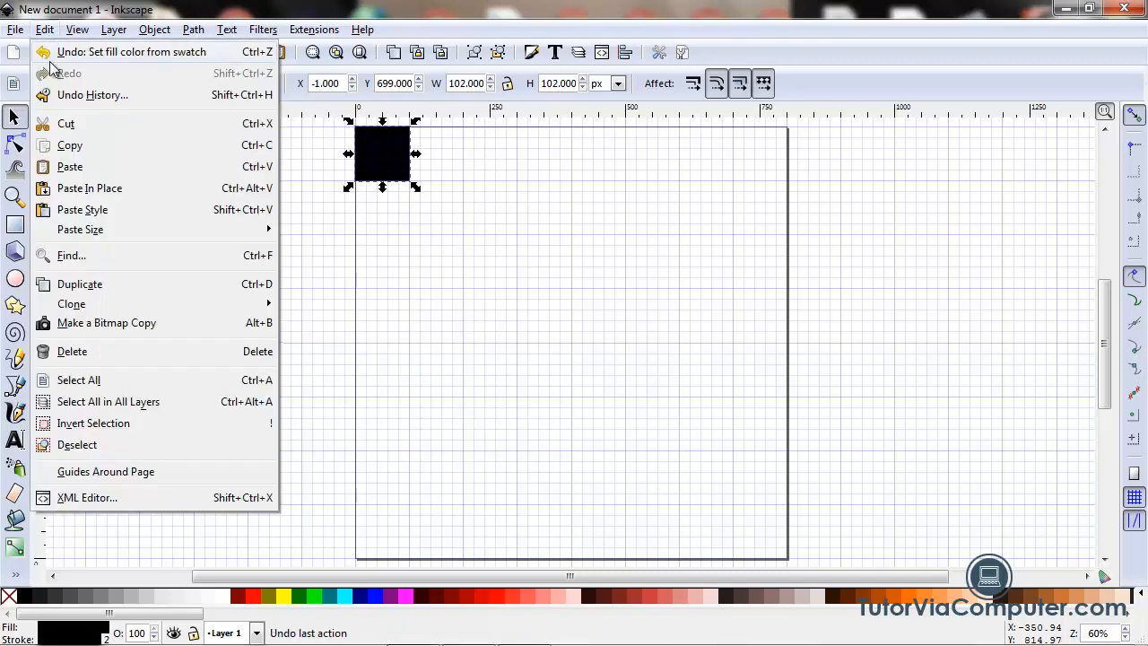
pyautogui.click(78, 284)
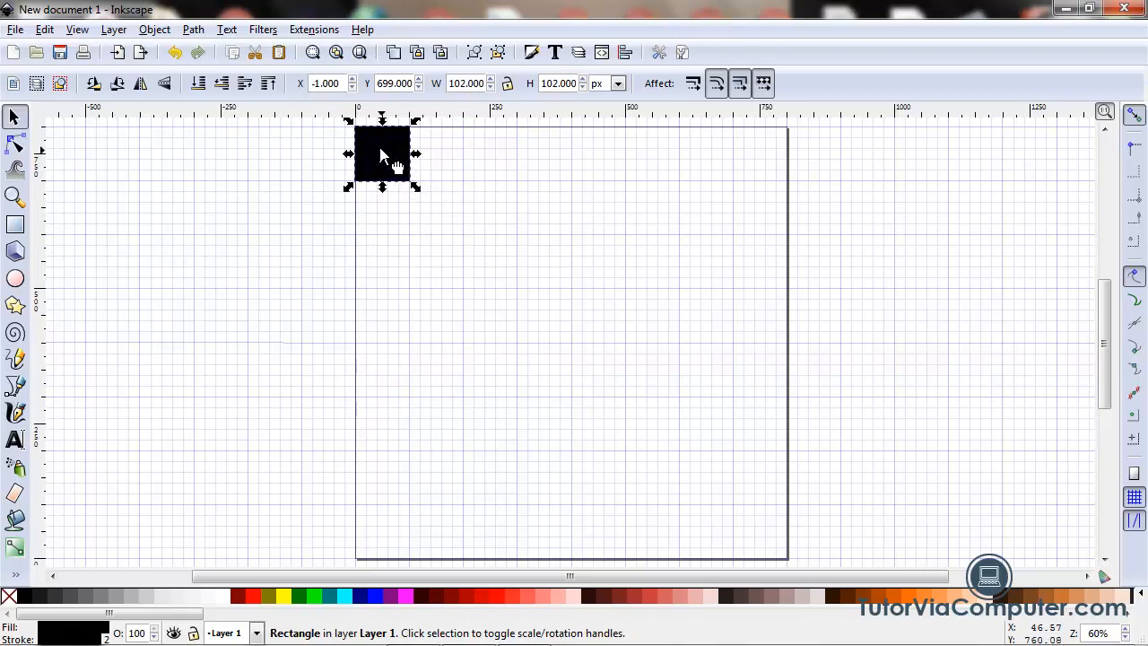
pyautogui.moveTo(380, 151); pyautogui.dragTo(436, 209)
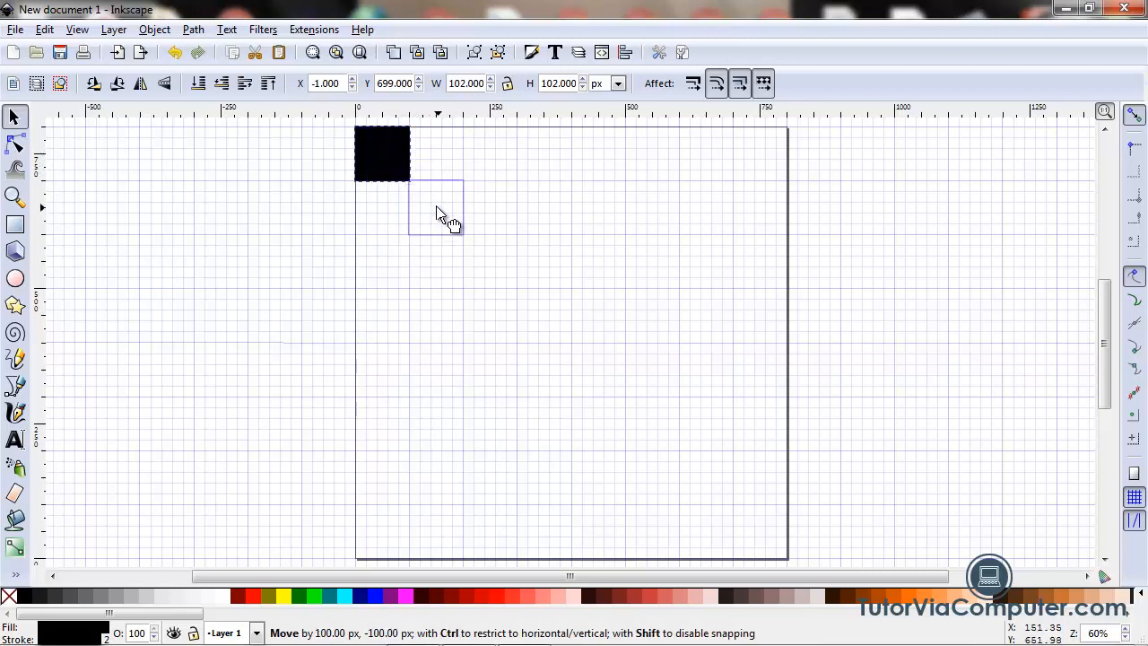
pyautogui.moveTo(436, 208); pyautogui.dragTo(436, 211)
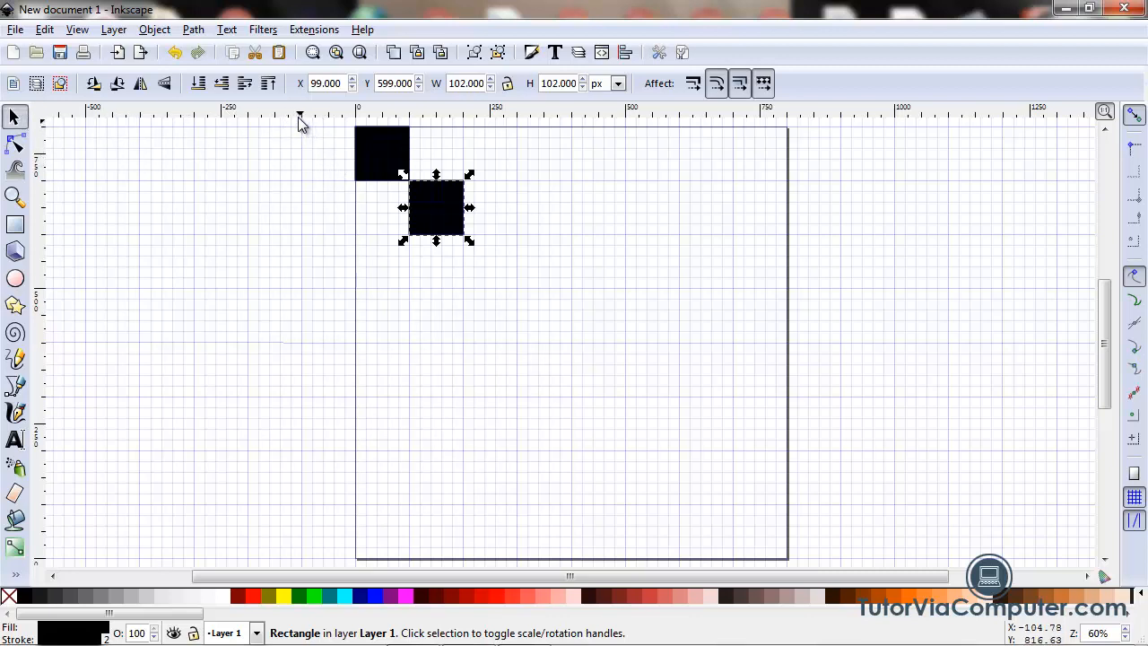
# Select both black squares and group them into one object.
pyautogui.moveTo(299, 119); pyautogui.dragTo(508, 286)
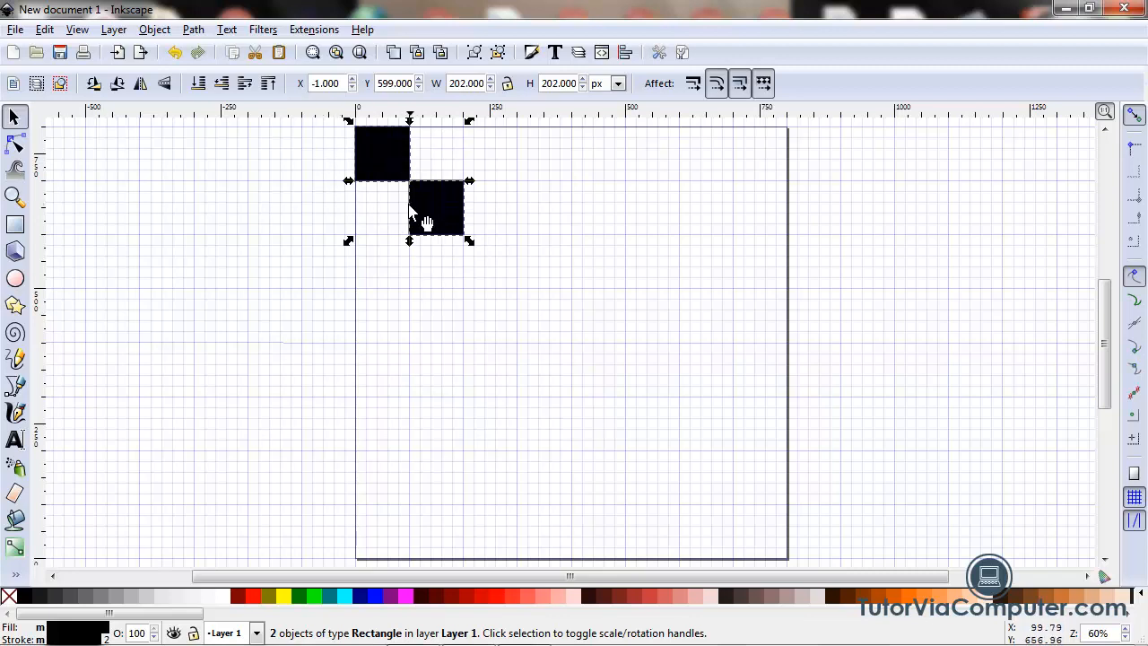
pyautogui.click(154, 32)
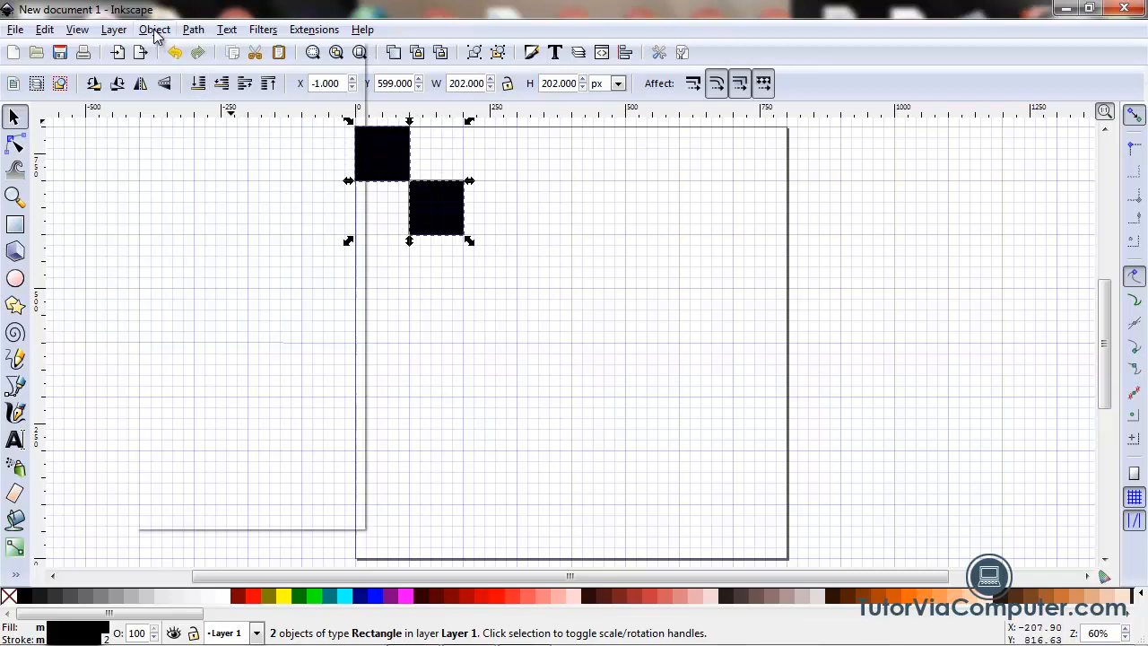
pyautogui.click(154, 32)
pyautogui.click(156, 36)
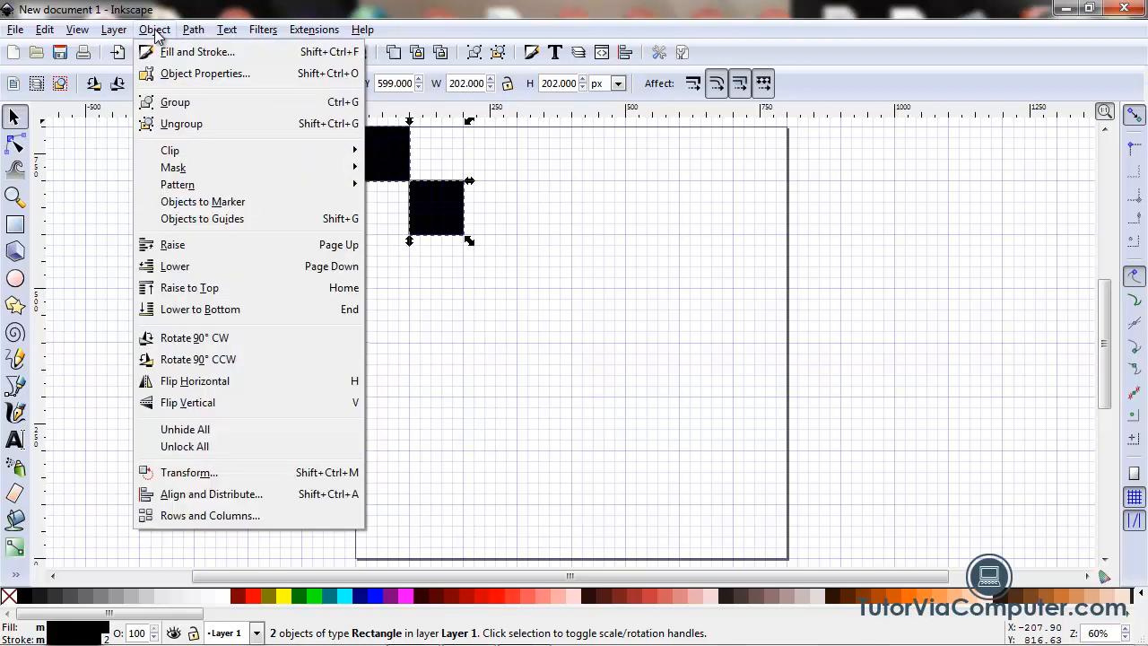
pyautogui.click(170, 106)
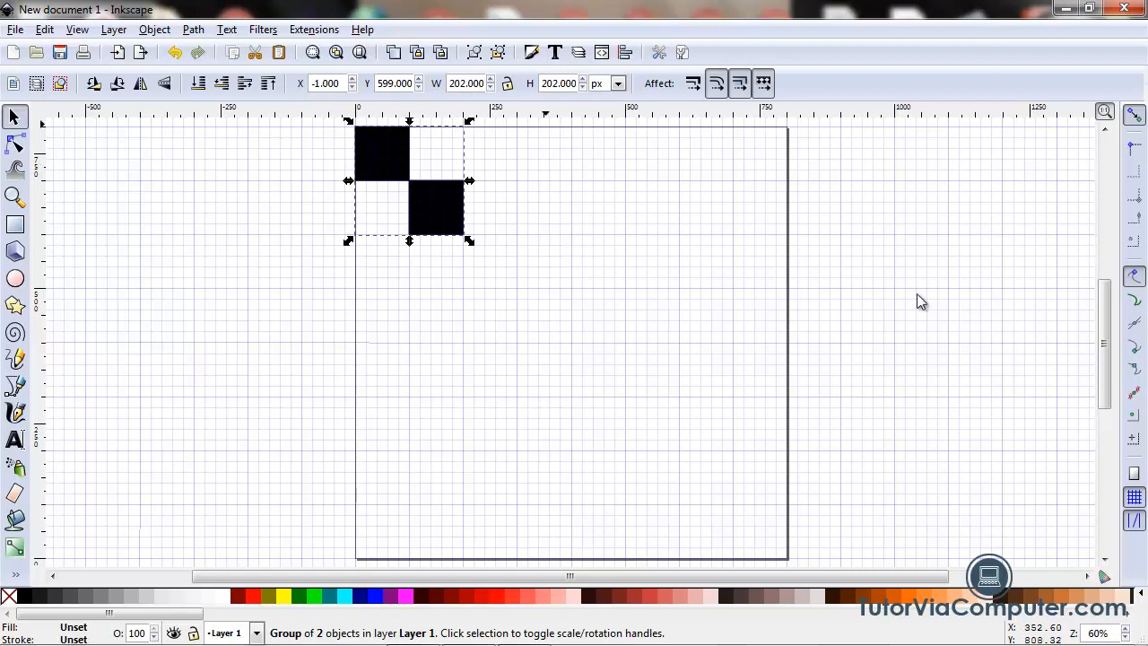
# Open the Create Tiled Clones dialog for the grouped squares and reset its shift, scale, rotation and other settings to defaults.
pyautogui.click(51, 30)
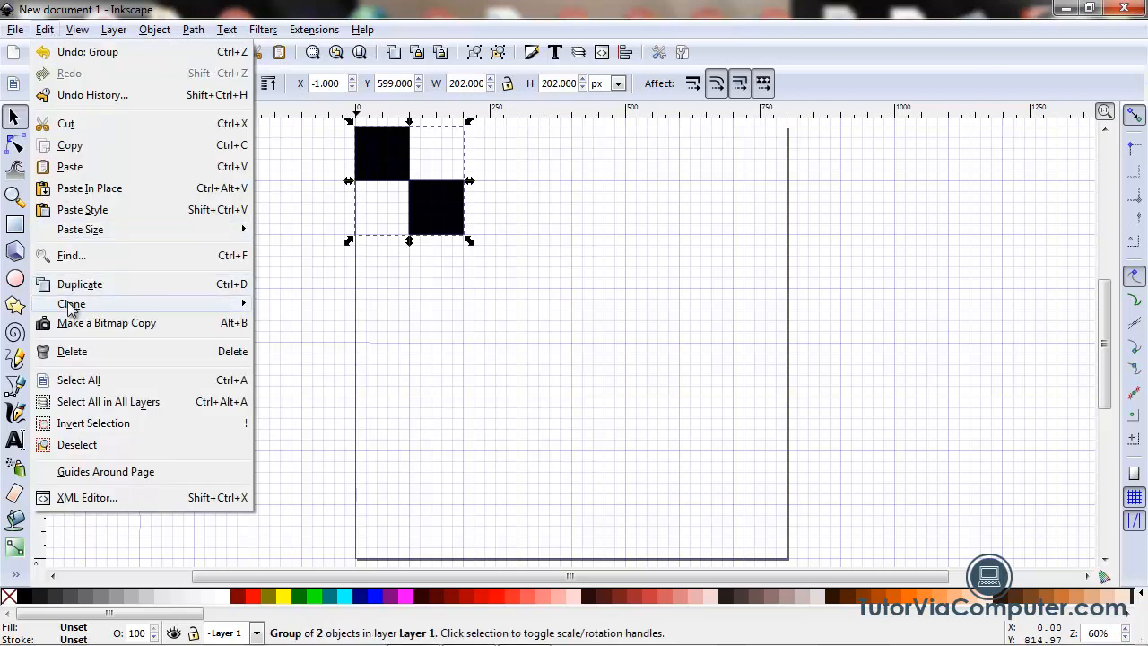
pyautogui.moveTo(71, 309)
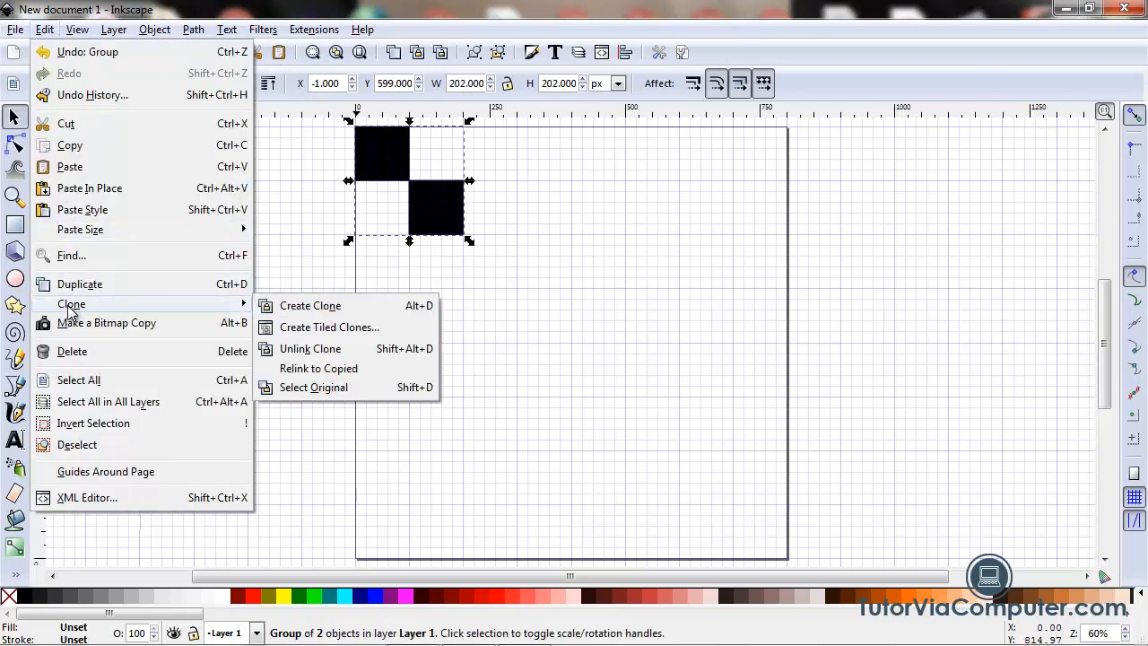
pyautogui.click(347, 328)
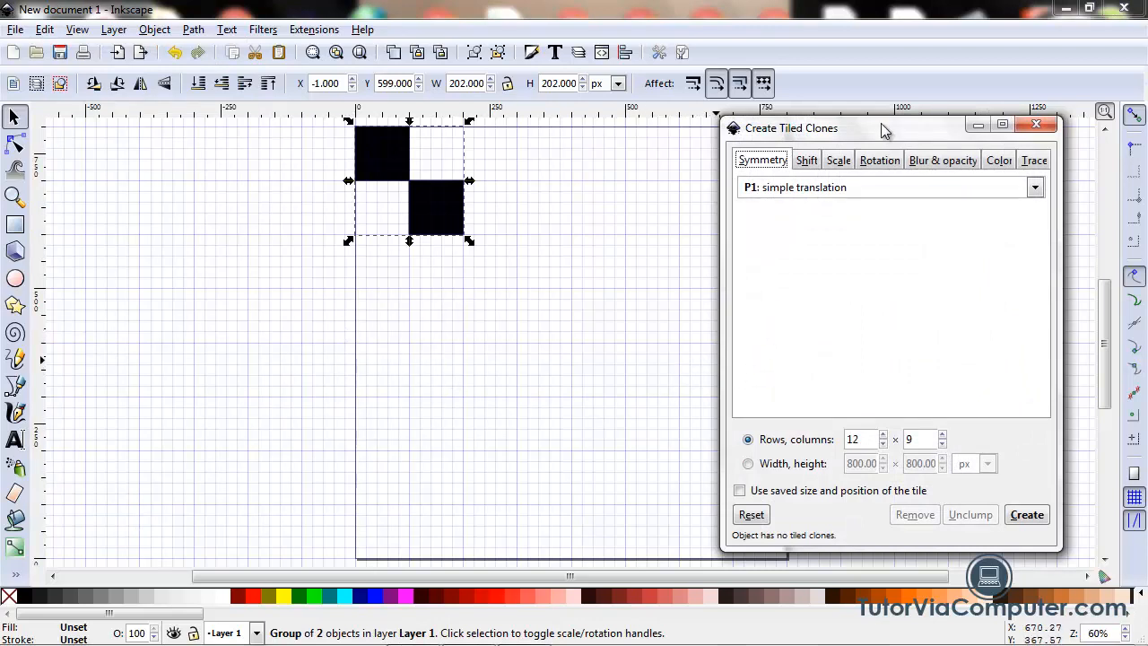
pyautogui.moveTo(882, 130); pyautogui.dragTo(902, 104)
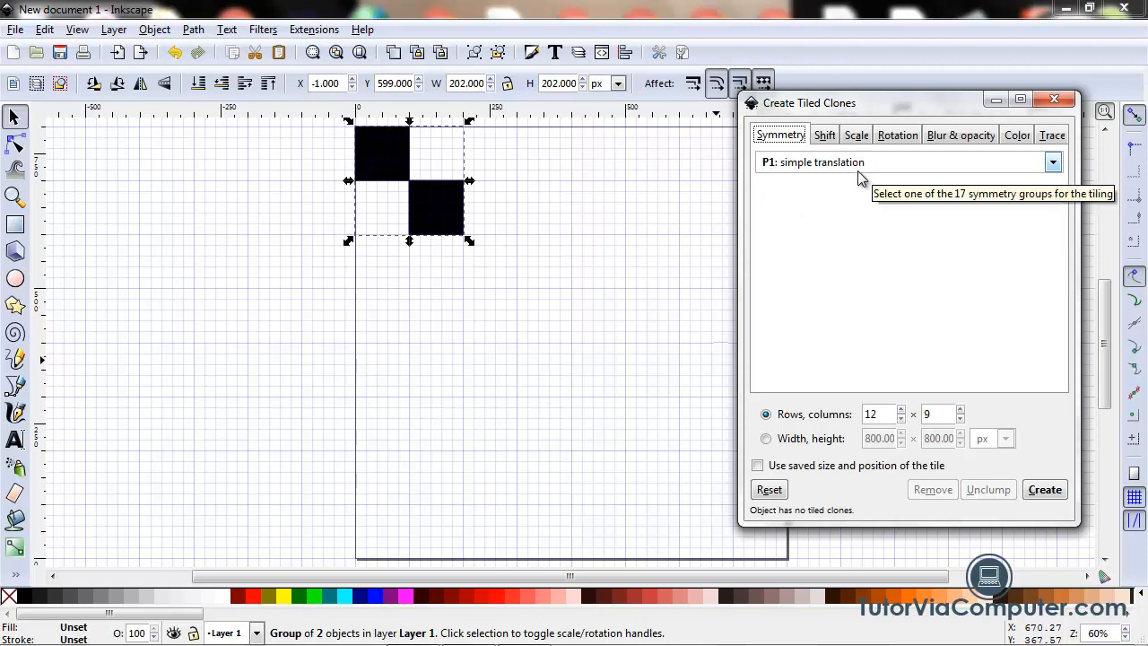
pyautogui.click(768, 488)
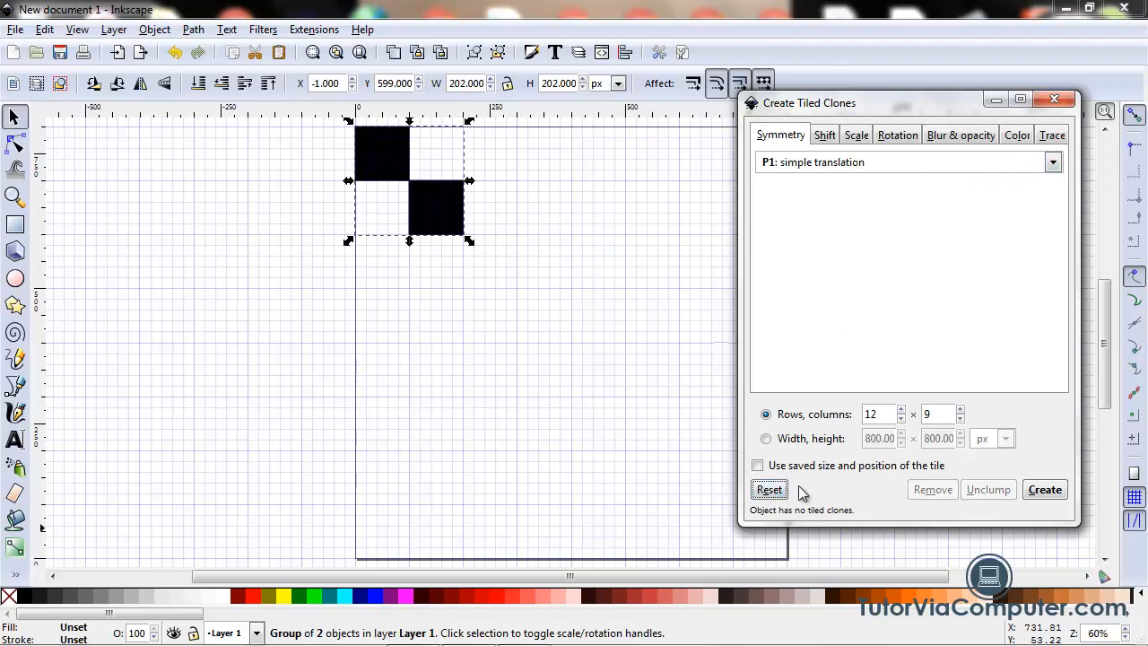
pyautogui.click(768, 490)
# Create tiled clones of the grouped squares in 4 rows and 4 columns with P1 simple translation, and close the dialog.
pyautogui.moveTo(870, 414); pyautogui.dragTo(826, 414)
pyautogui.write('4')
pyautogui.doubleClick(938, 414)
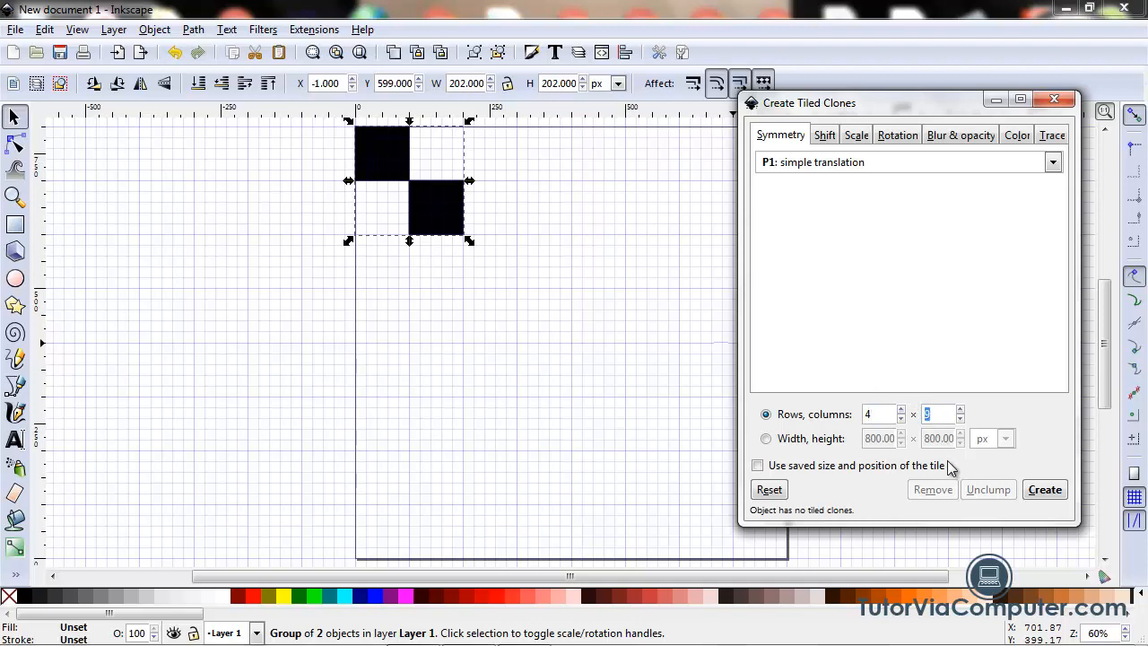
pyautogui.write('4')
pyautogui.press('Tab')
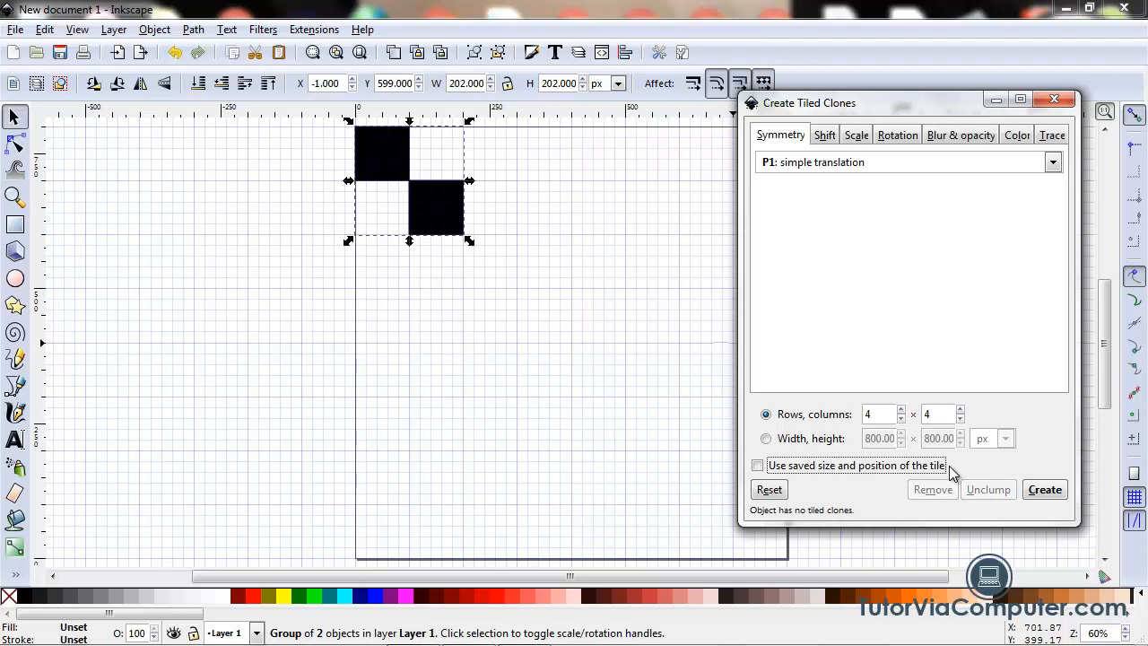
pyautogui.click(1045, 491)
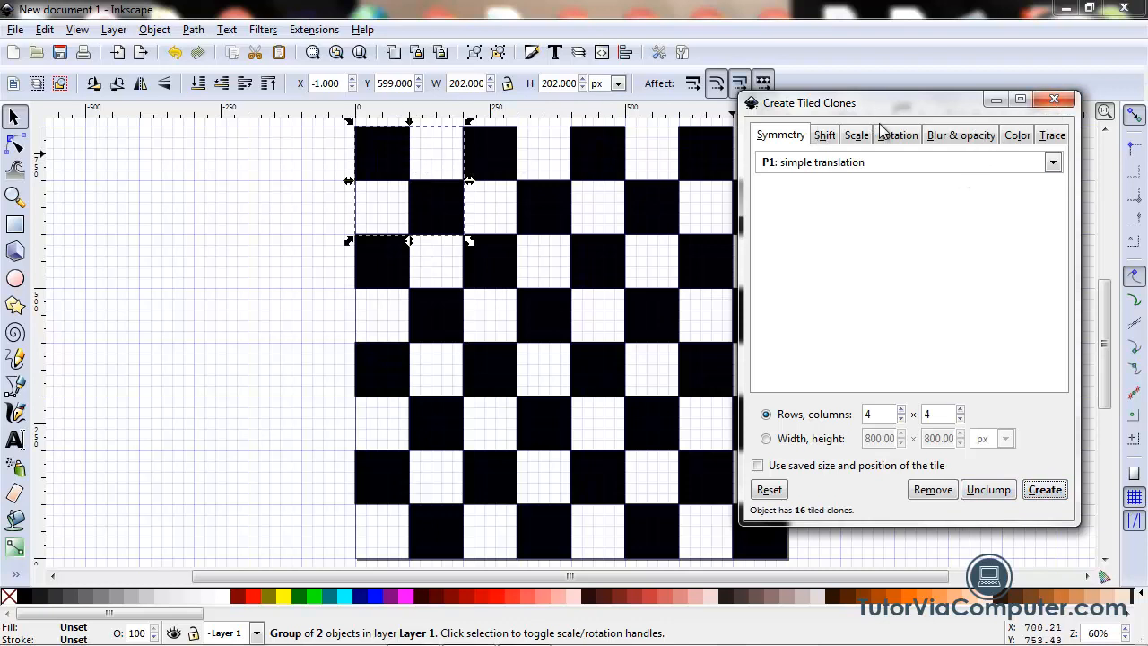
pyautogui.click(1055, 101)
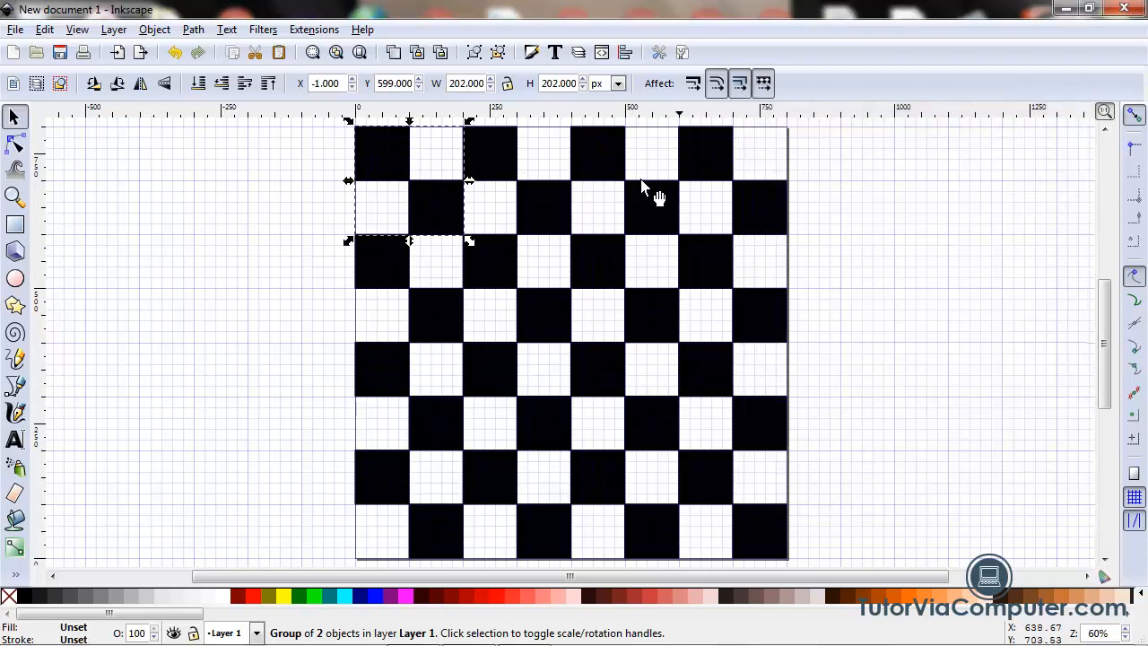